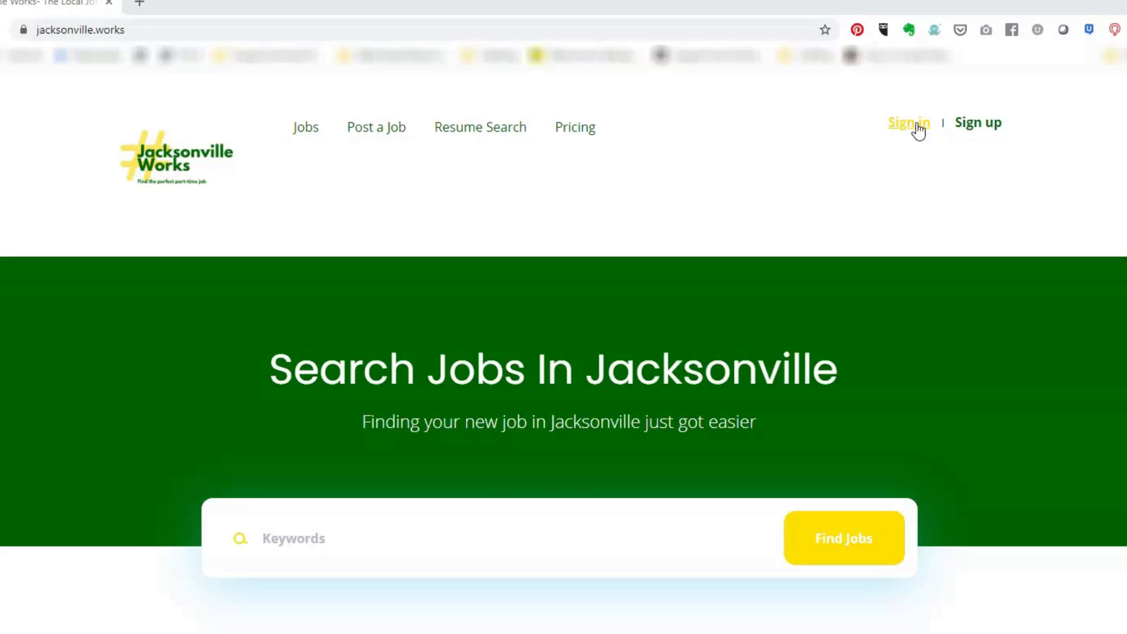
Sign in to the employer account with its e-mail address and password.
left_click(918, 125)
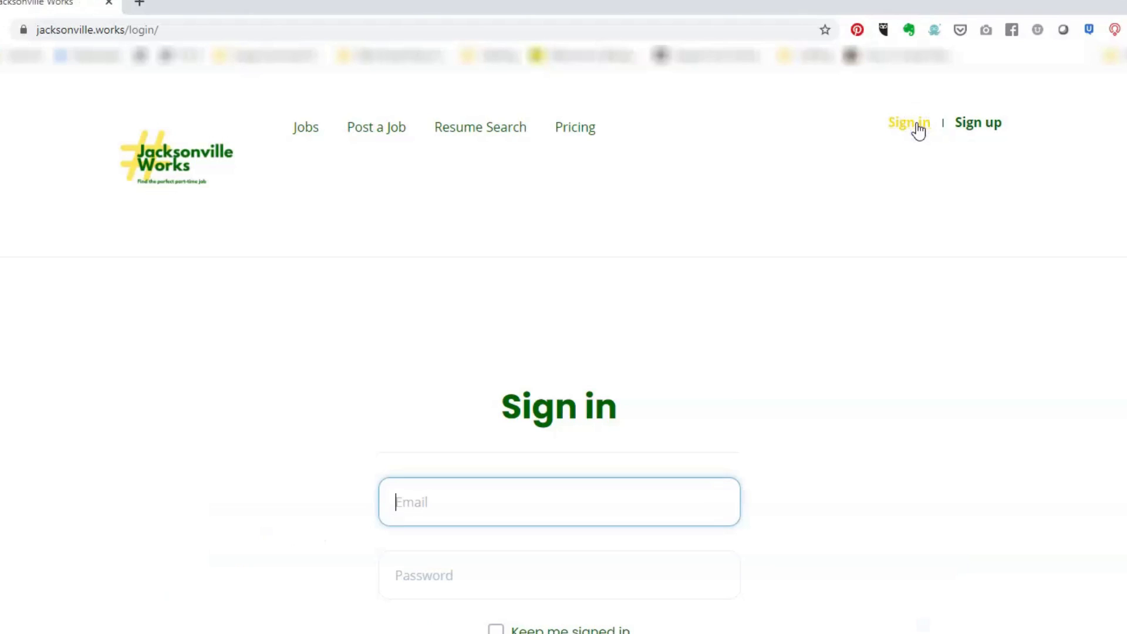
left_click(445, 426)
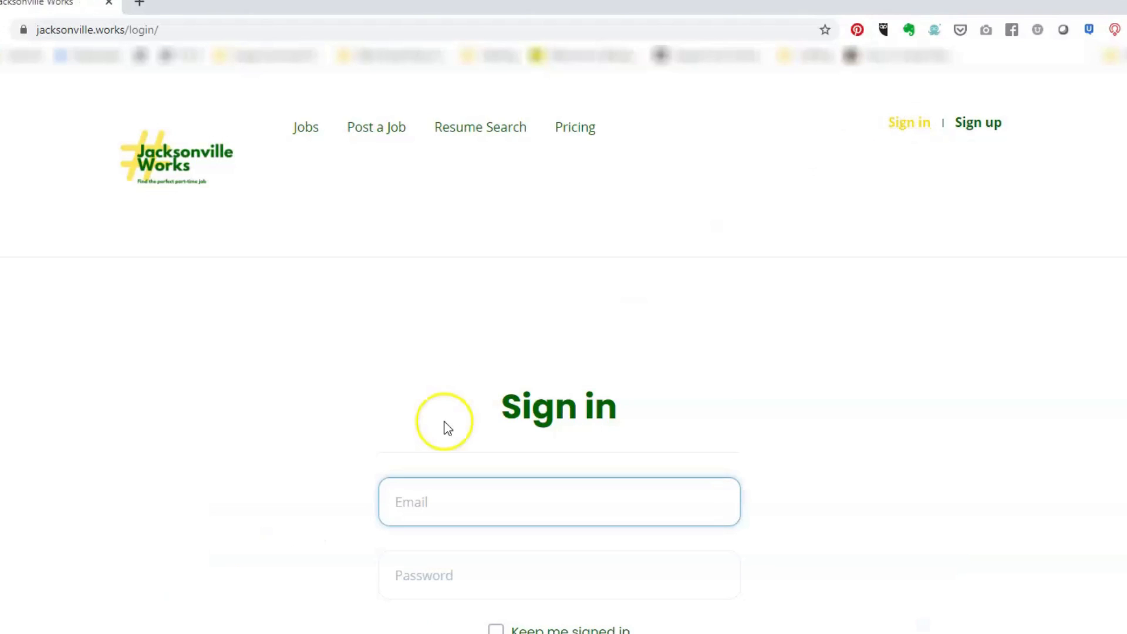
type("all")
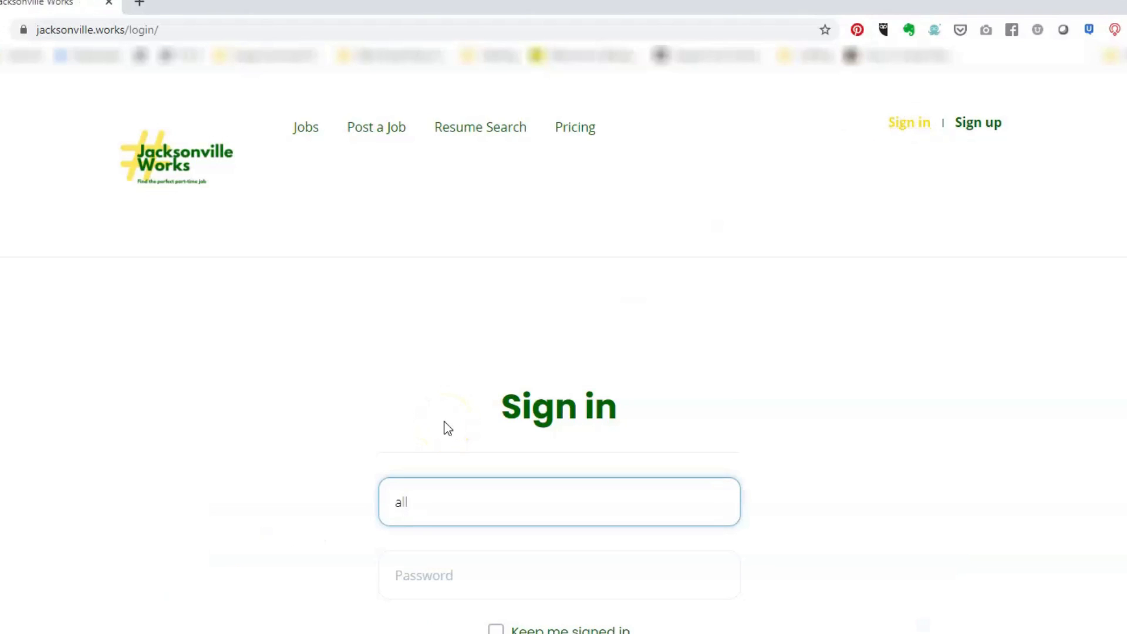
type("brewedu")
key("BackSpace")
key("BackSpace")
key("BackSpace")
key("BackSpace")
key("BackSpace")
key("BackSpace")
key("BackSpace")
key("BackSpace")
key("BackSpace")
key("BackSpace")
key("Tab")
type("•••••••")
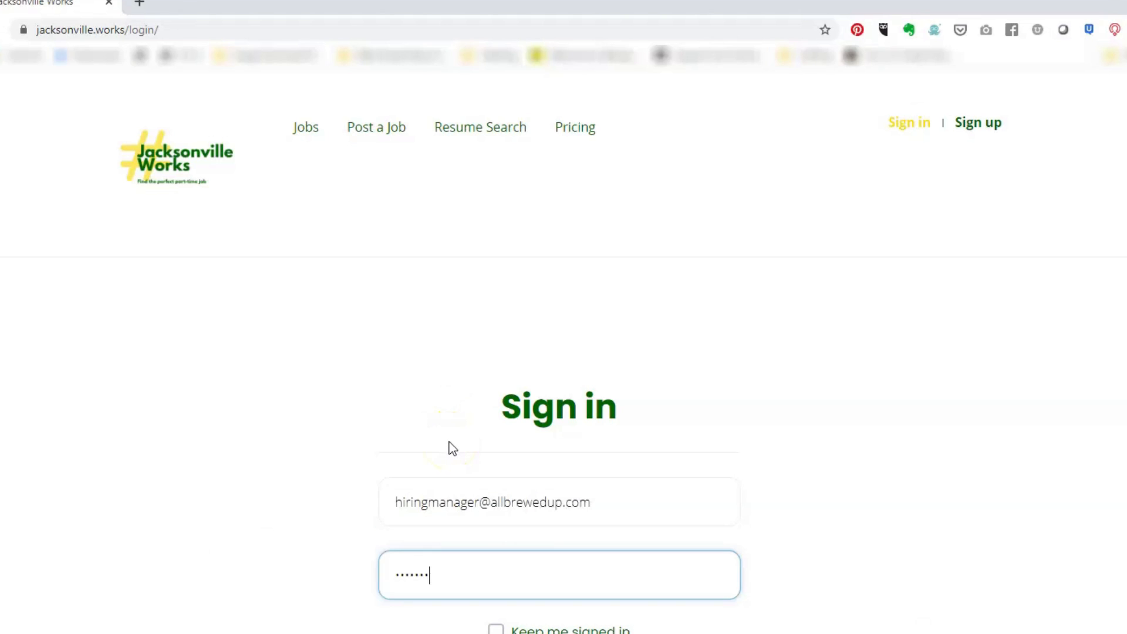
key("Return")
left_click(558, 477)
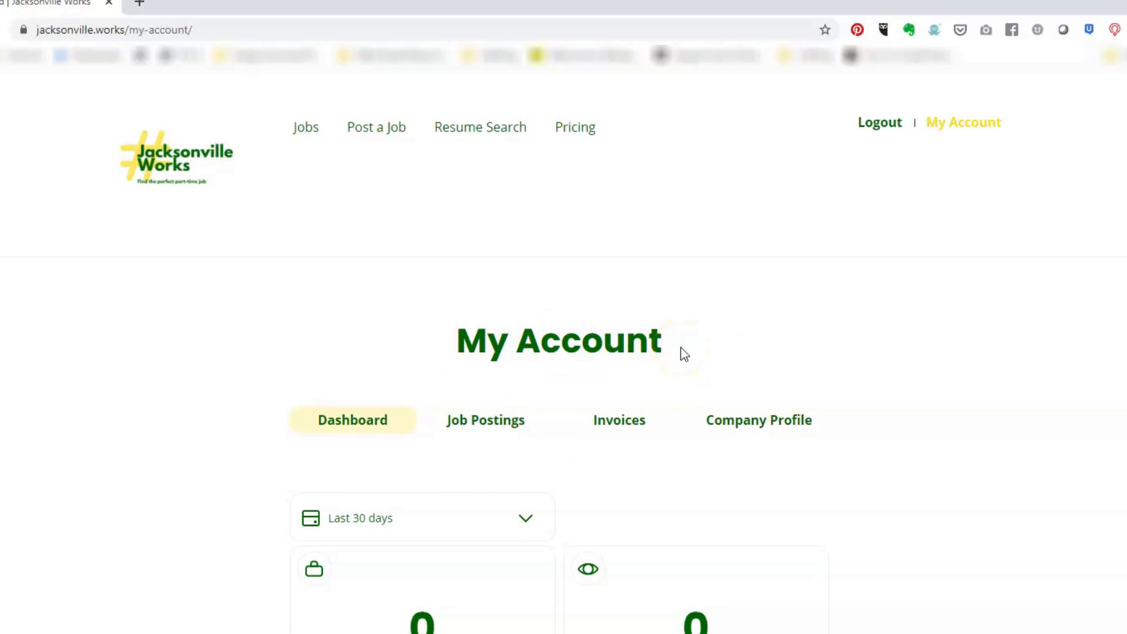
Review the account's existing job postings, then start a new job with Post A Job.
left_click(495, 428)
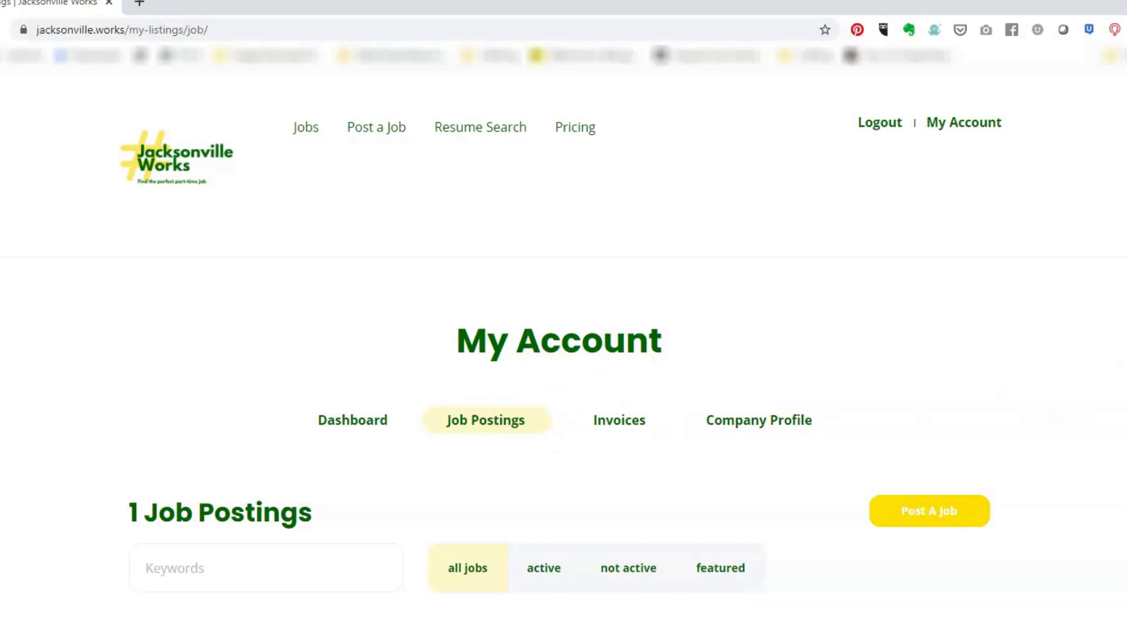
scroll(563, 352, "down", 3)
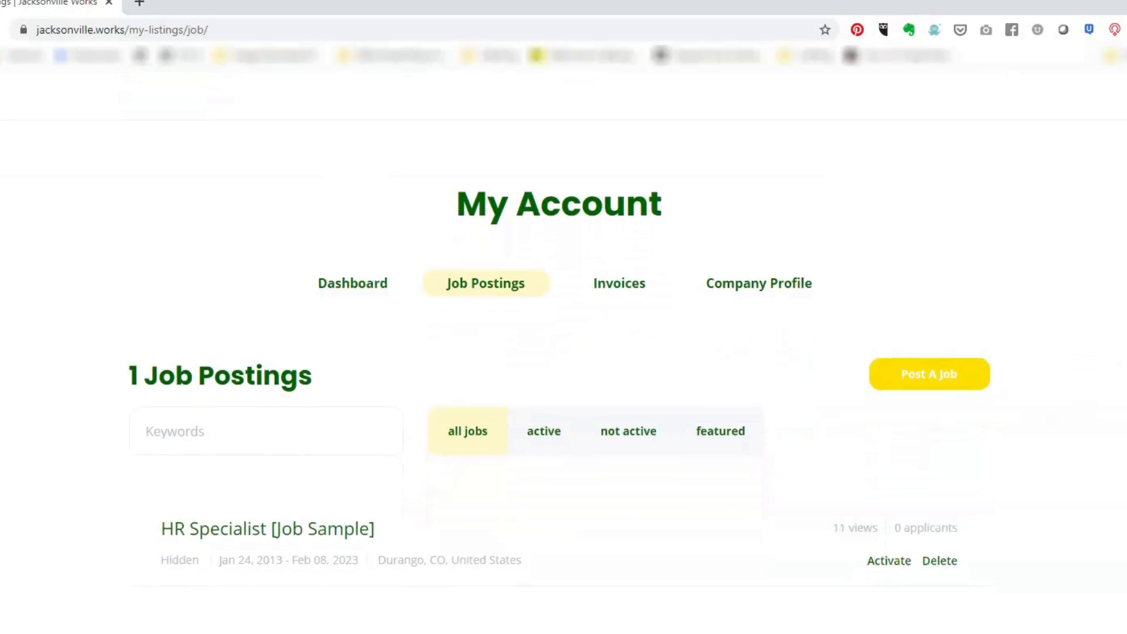
scroll(560, 355, "up", 1)
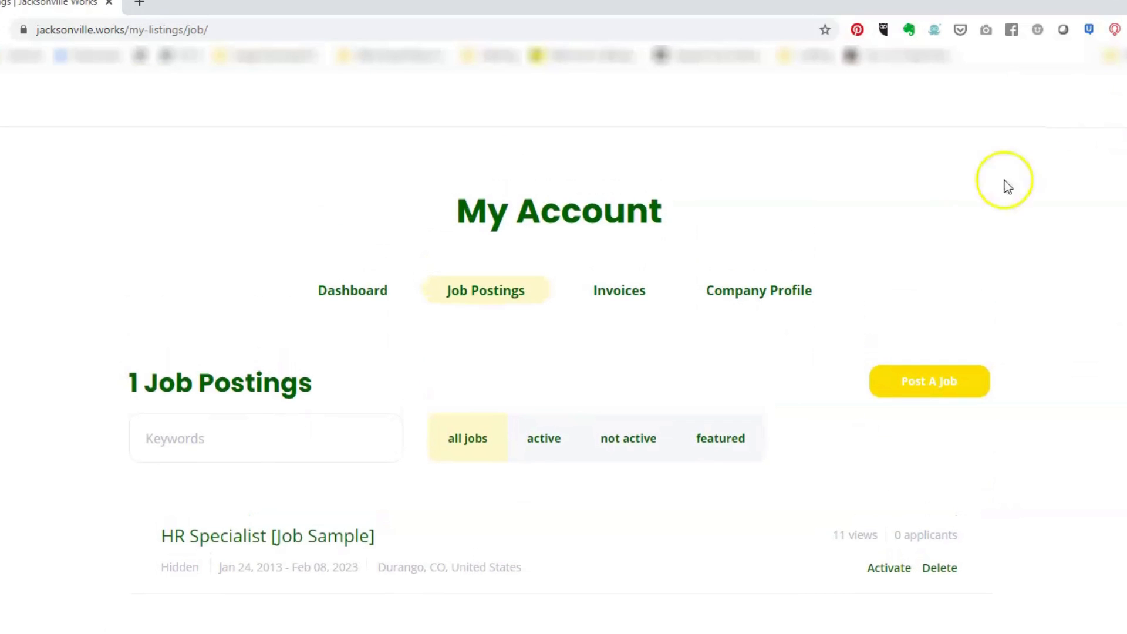
left_click(926, 385)
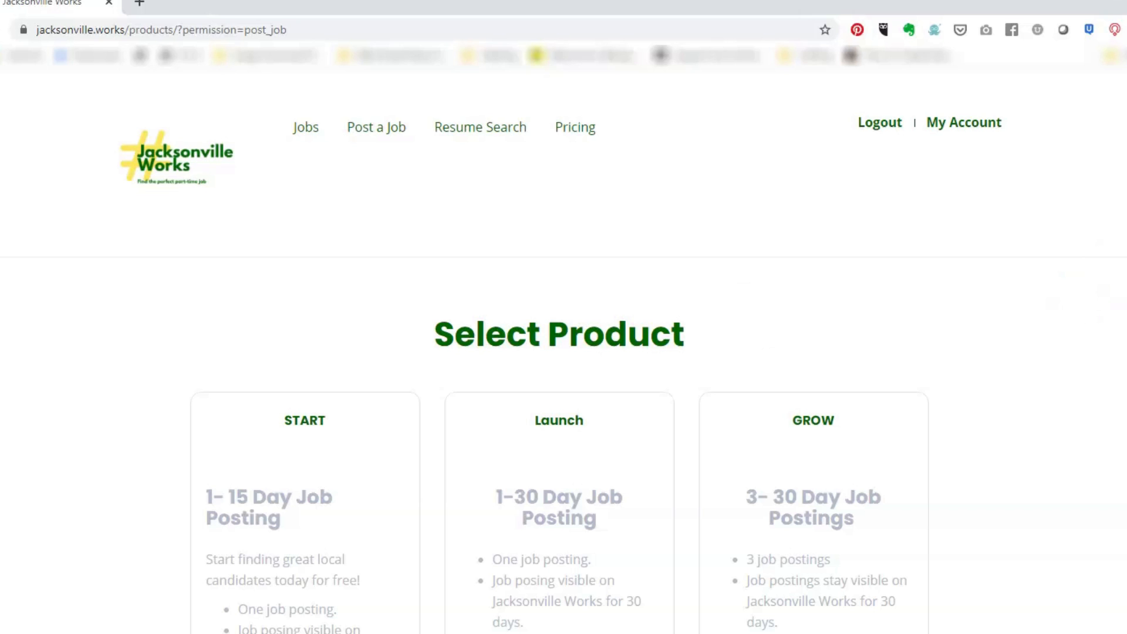
Pick a posting package from the price list to get an empty Post a Job form.
scroll(564, 353, "down", 8)
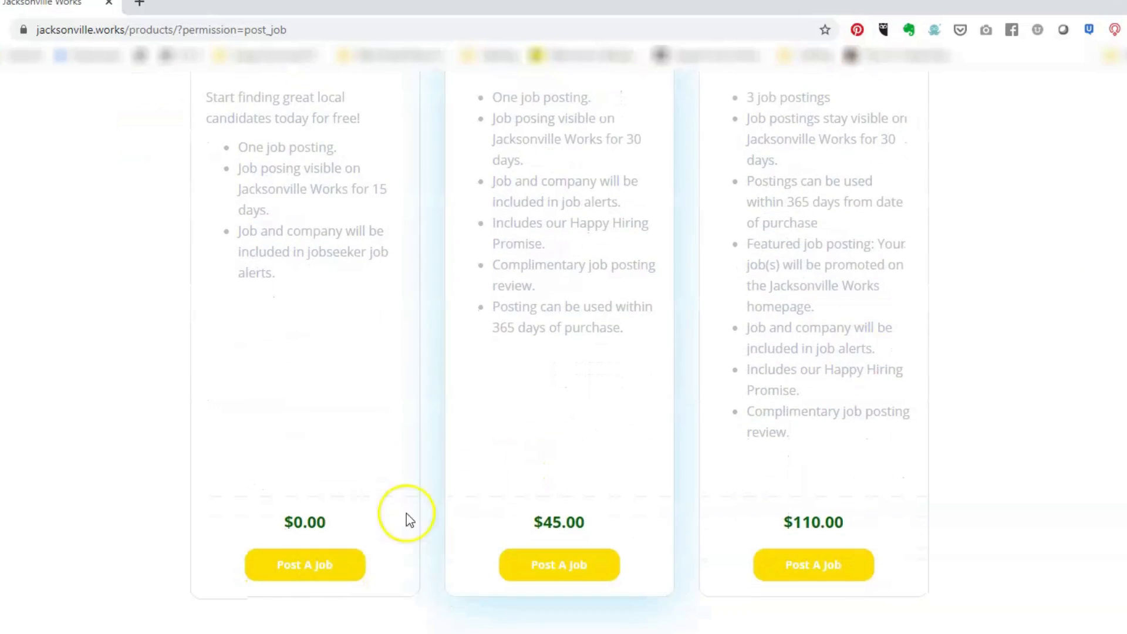
left_click(333, 575)
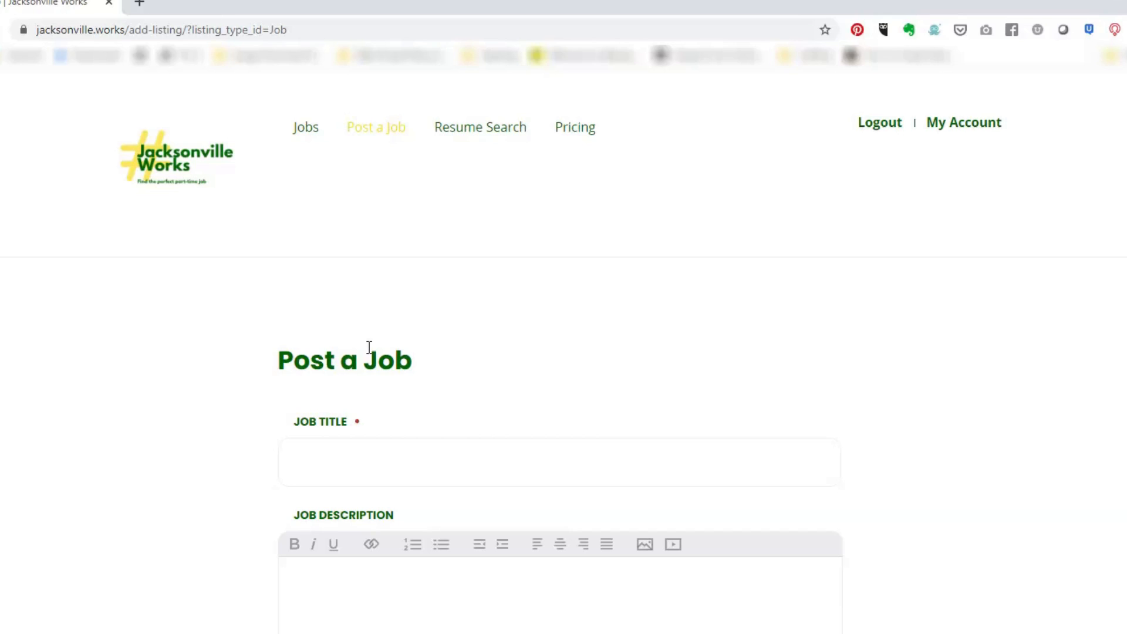
Enter 'Barista' as the job title.
left_click(369, 459)
type("B")
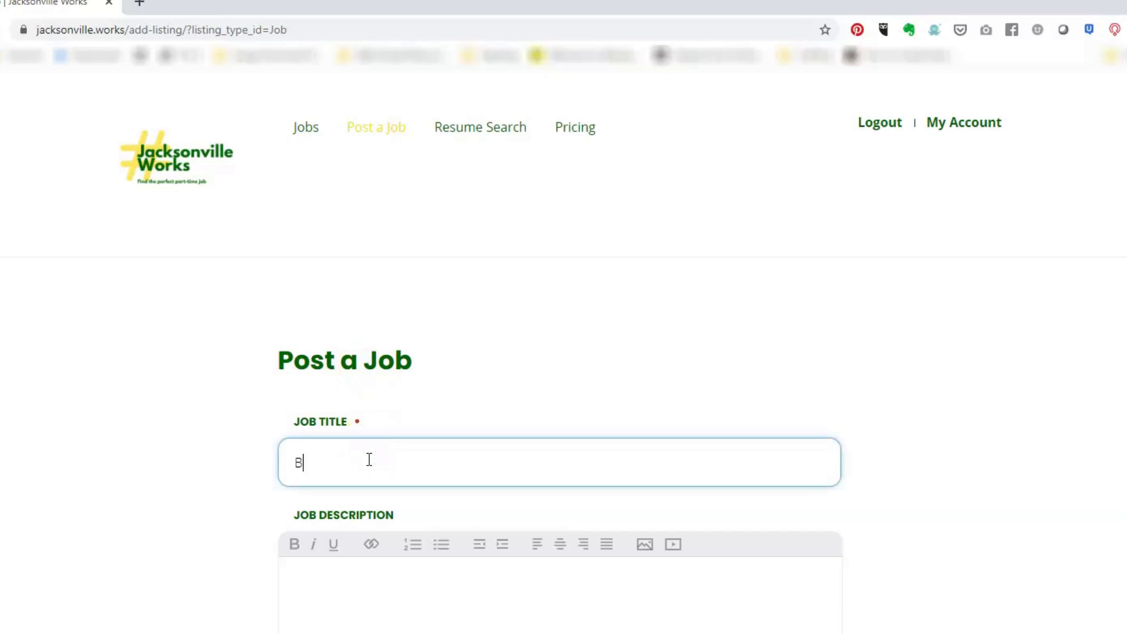
type("arist")
key("Tab")
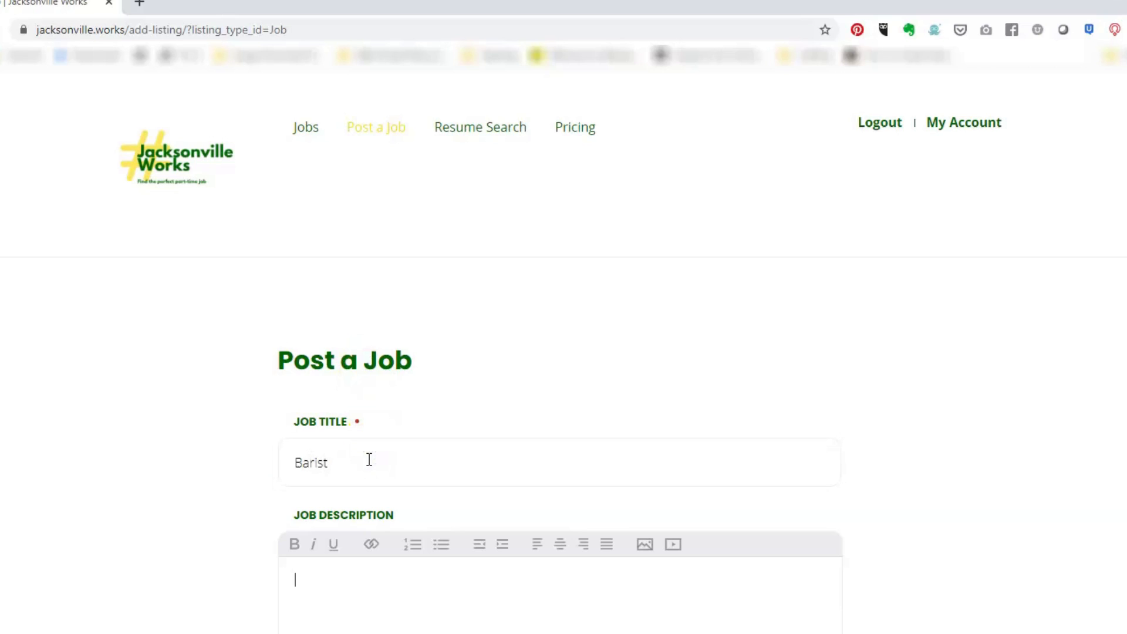
left_click(367, 462)
type("a")
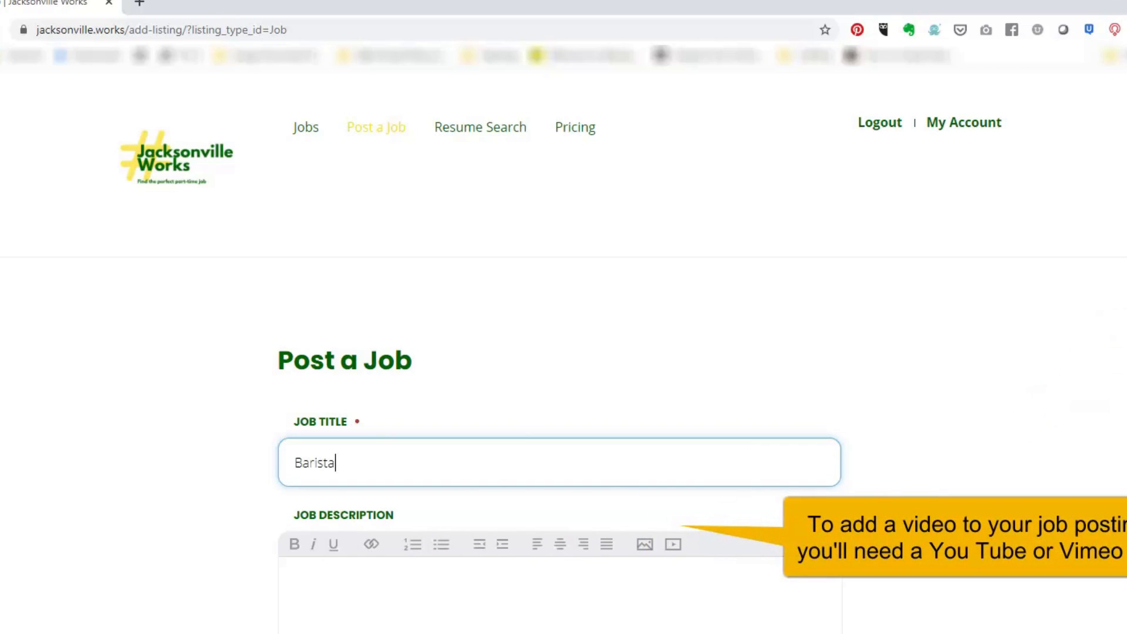
scroll(564, 352, "down", 5)
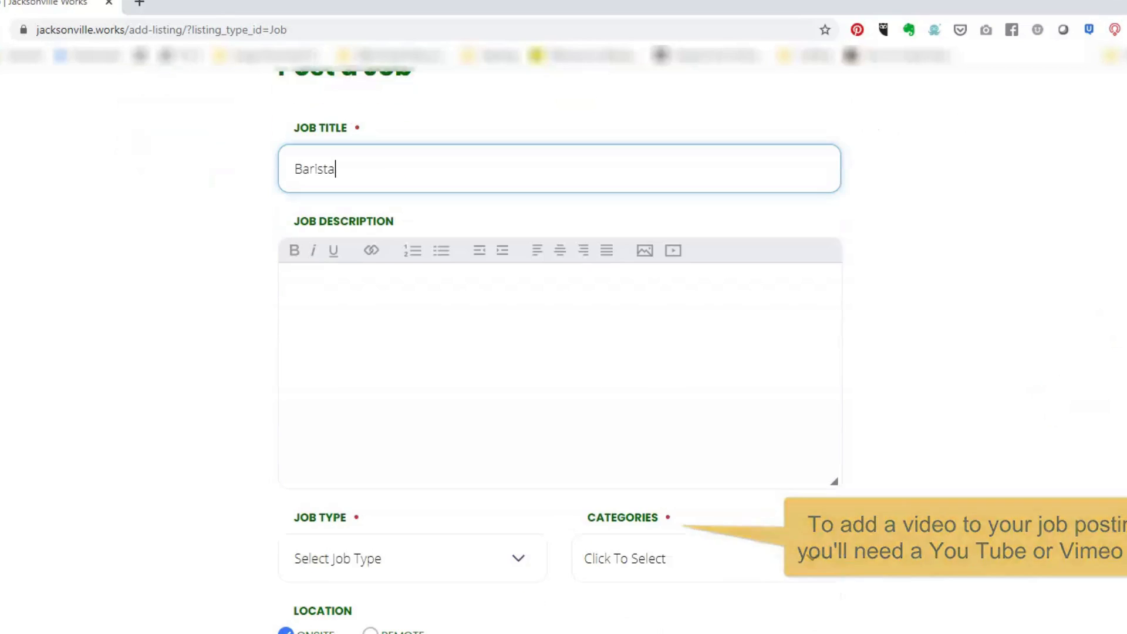
left_click(567, 284)
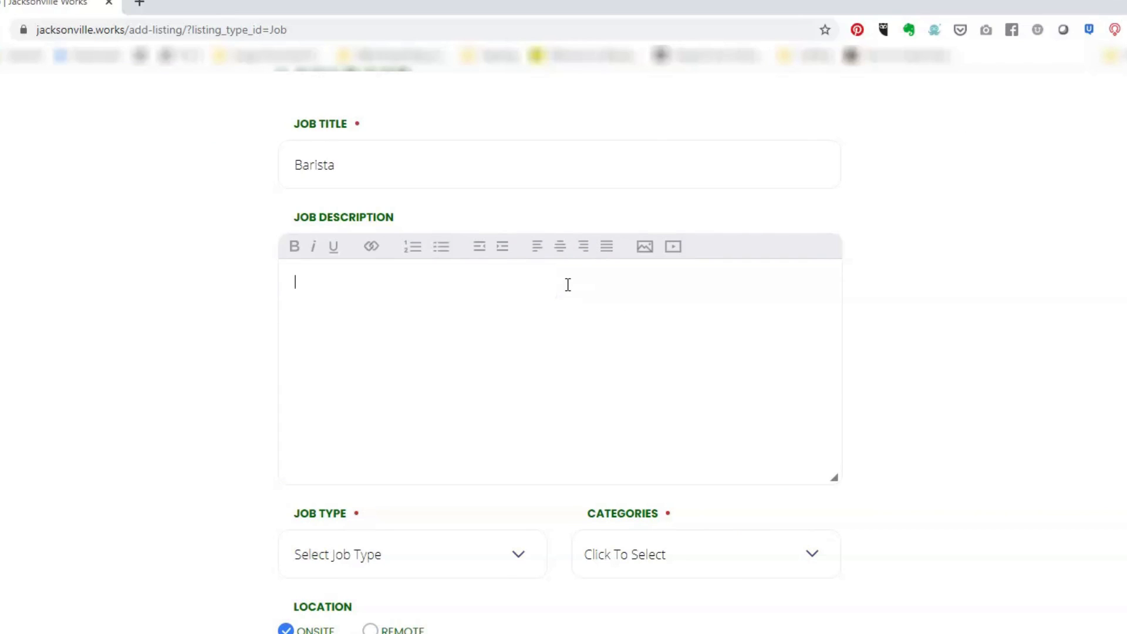
Paste the description with the 7am-5pm schedule, 1 year foodservice experience and High School Diploma.
key("ctrl+v")
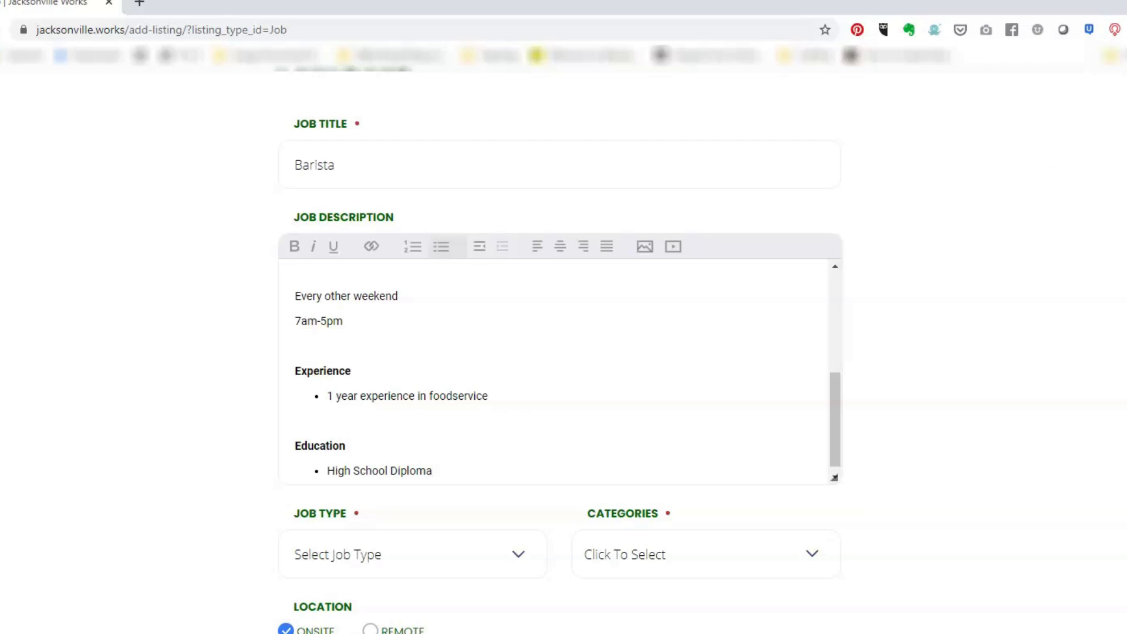
scroll(797, 270, "down", 2)
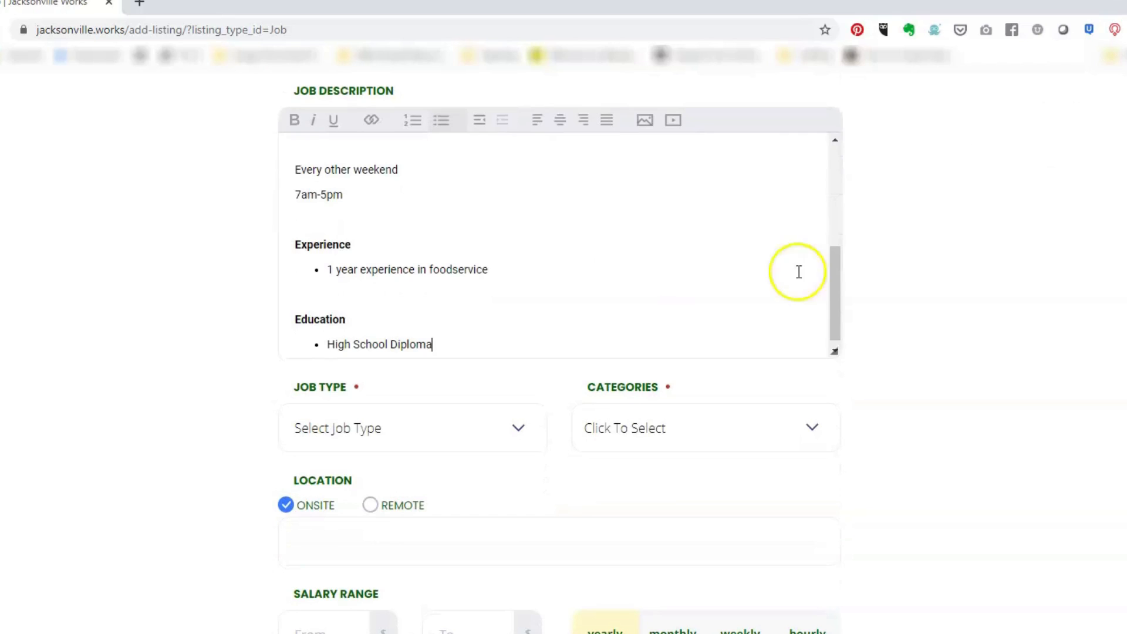
left_click(518, 428)
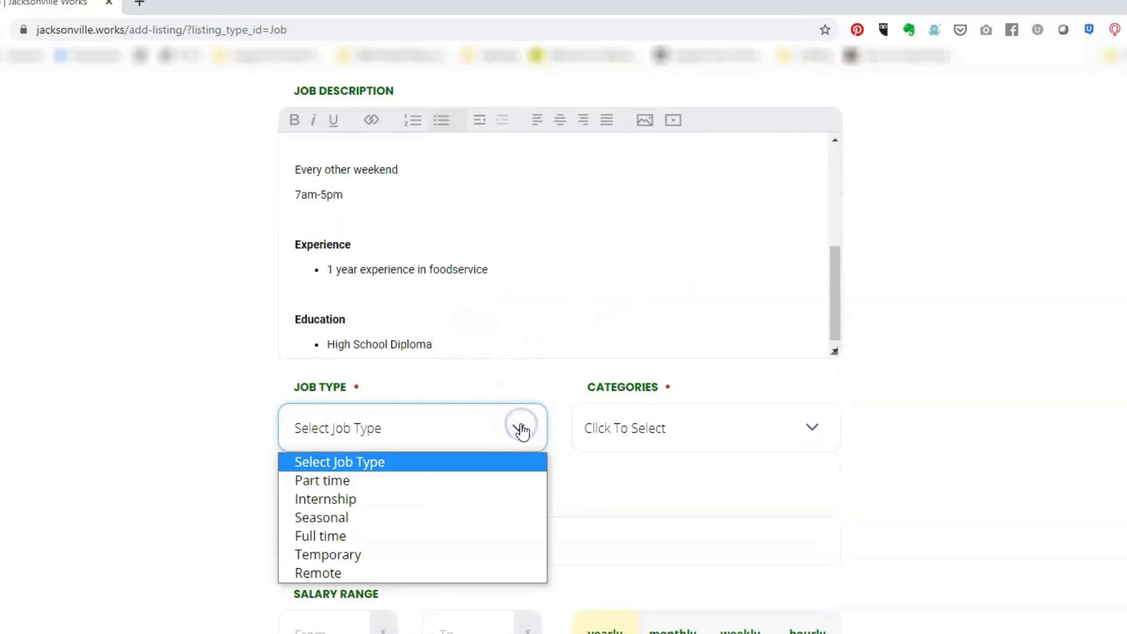
Set the job type to Part time and the category to Restaurant-Food Service.
left_click(345, 489)
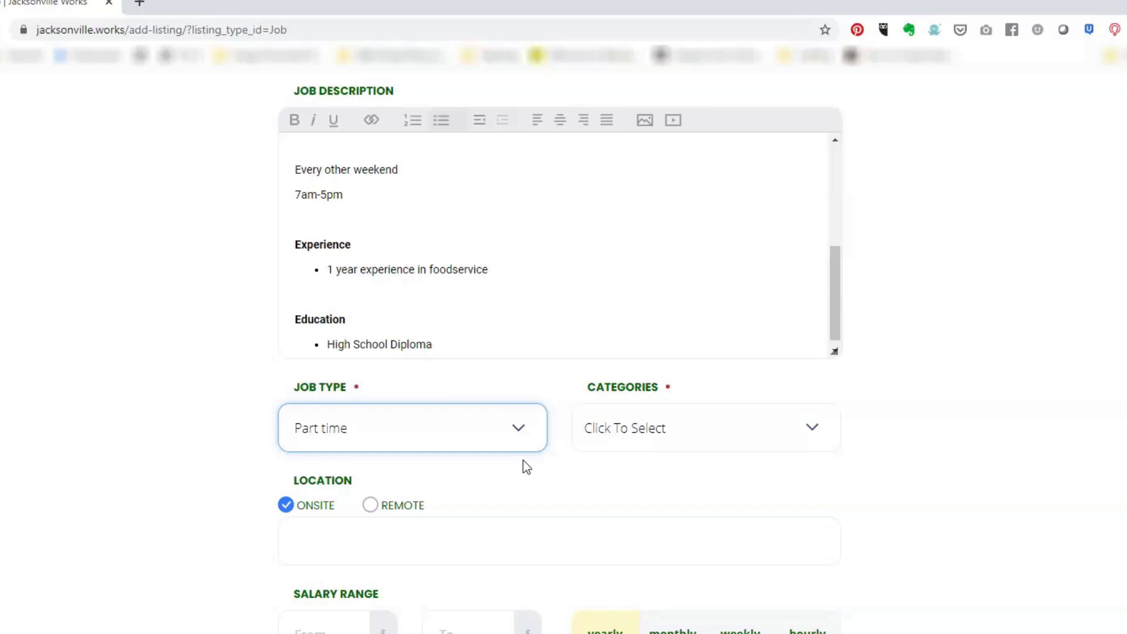
left_click(756, 445)
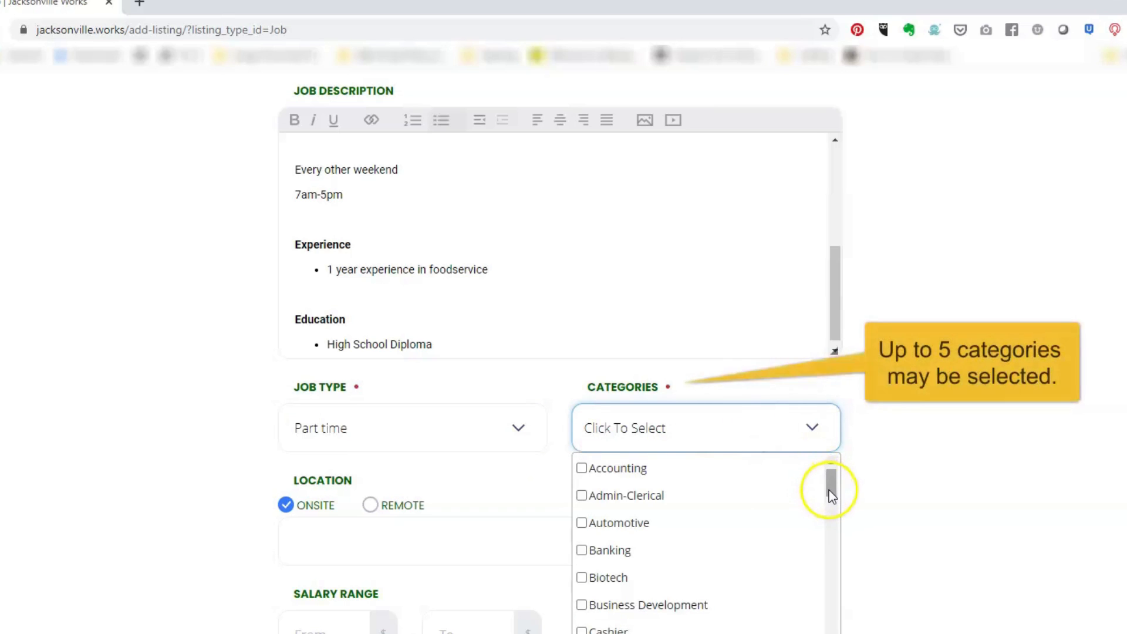
left_click_drag(831, 493, 852, 578)
scroll(675, 590, "down", 3)
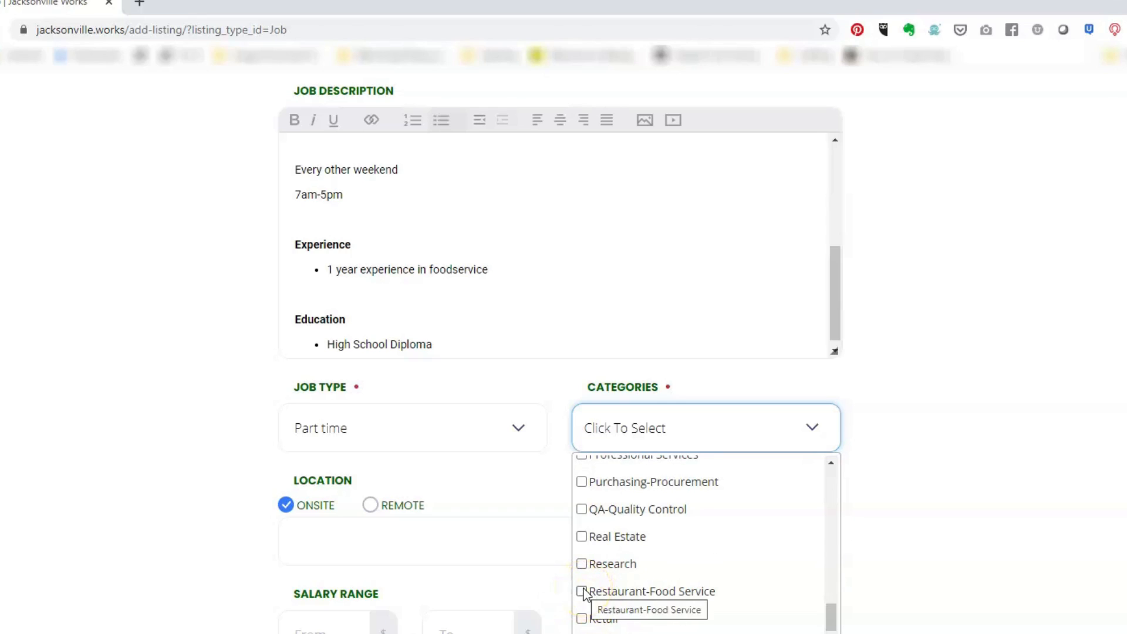
left_click(583, 591)
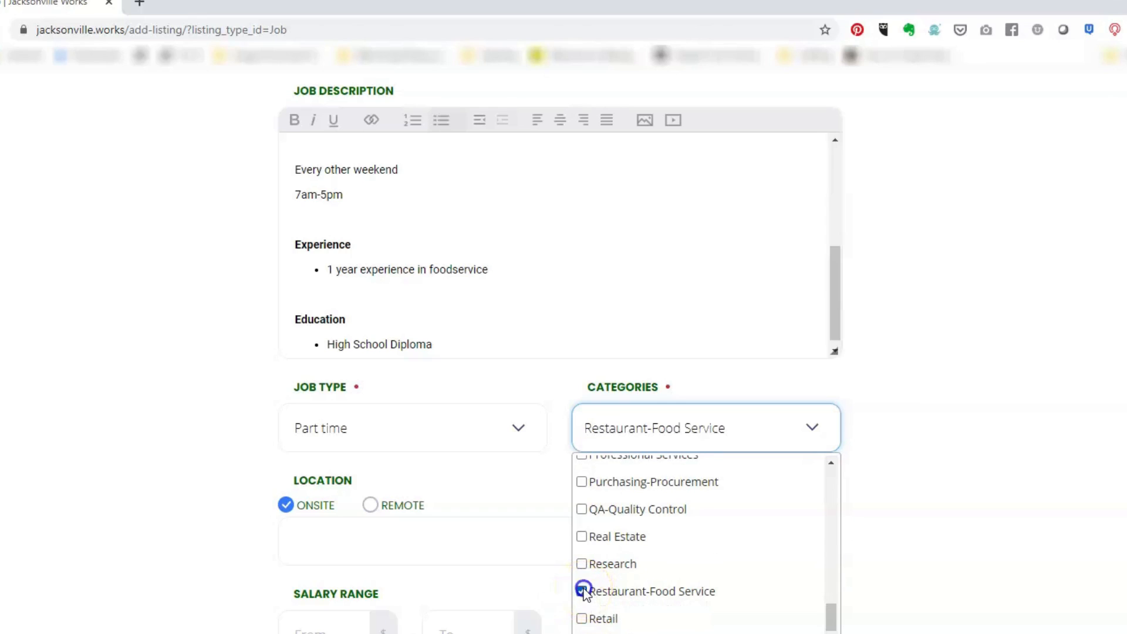
left_click(966, 477)
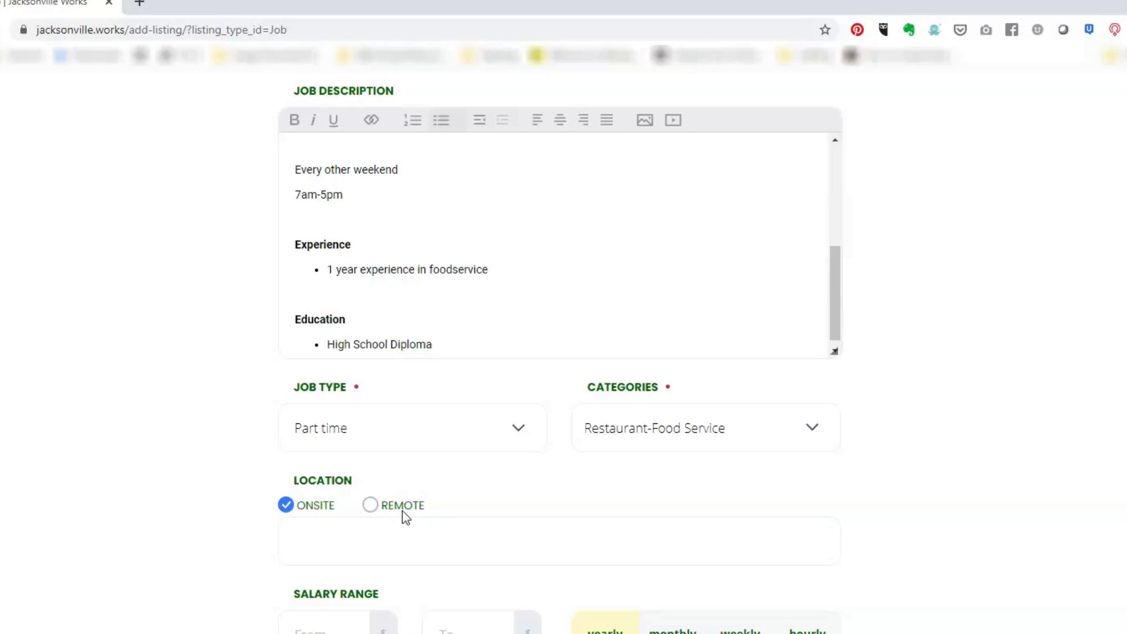
Enter the workplace street address as the onsite job location.
left_click(330, 541)
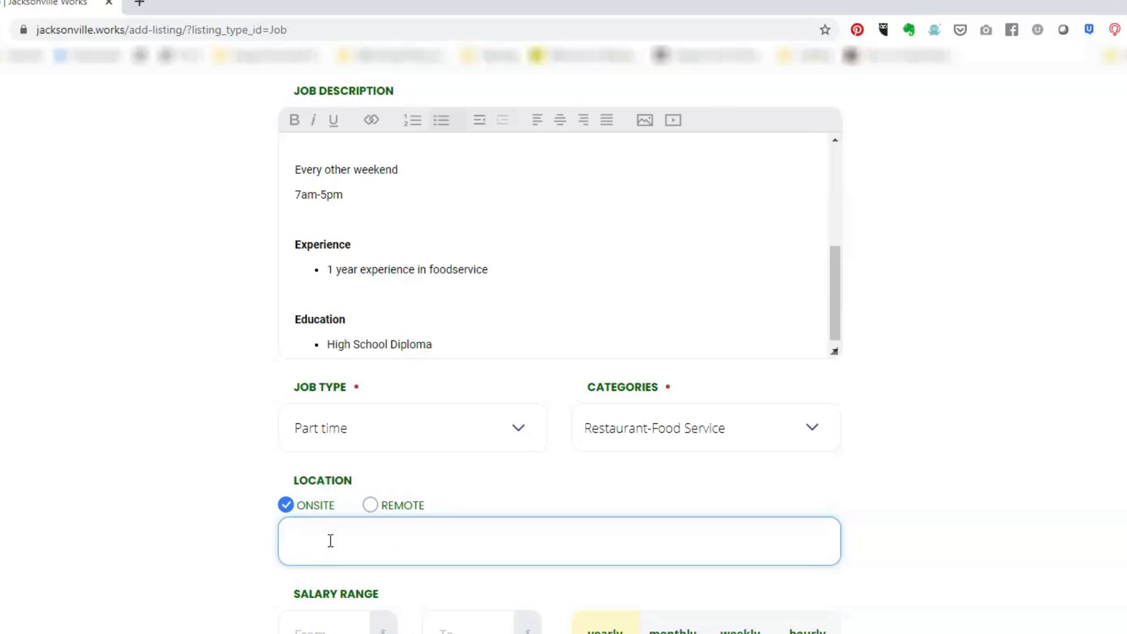
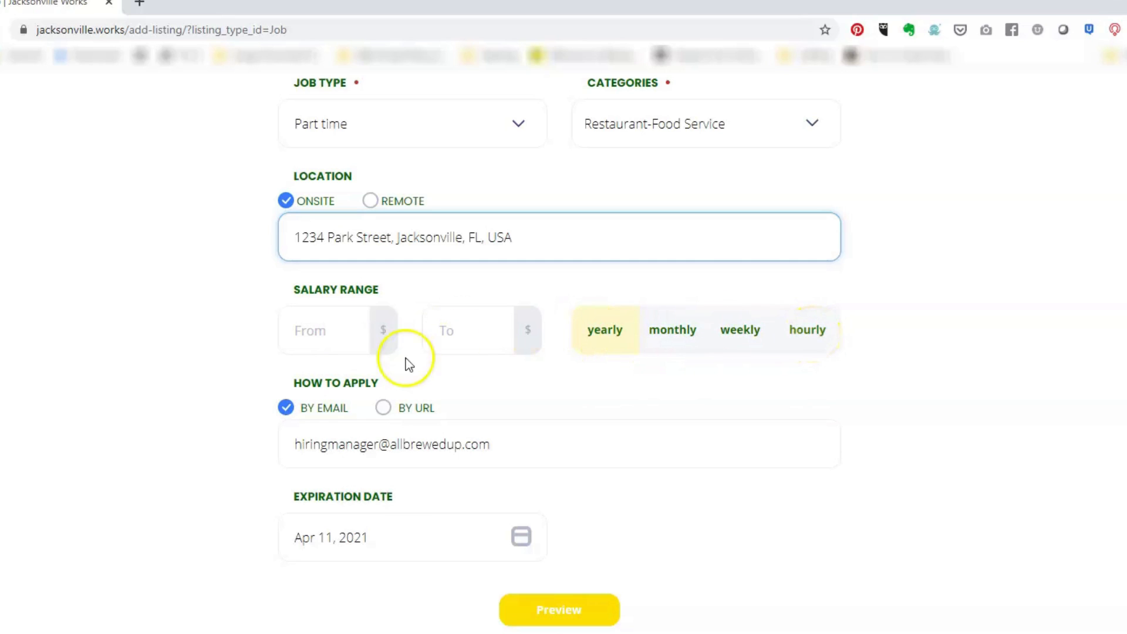
Set the salary range to $20–$25, paid hourly.
left_click(327, 324)
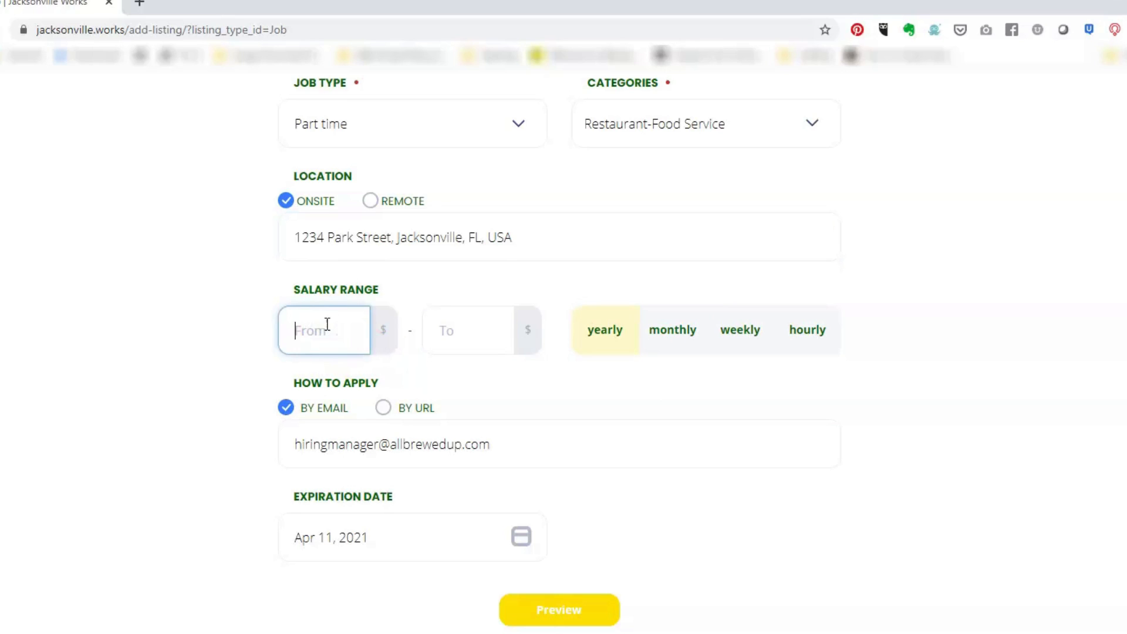
type("20")
key("Tab")
type("25")
left_click(798, 342)
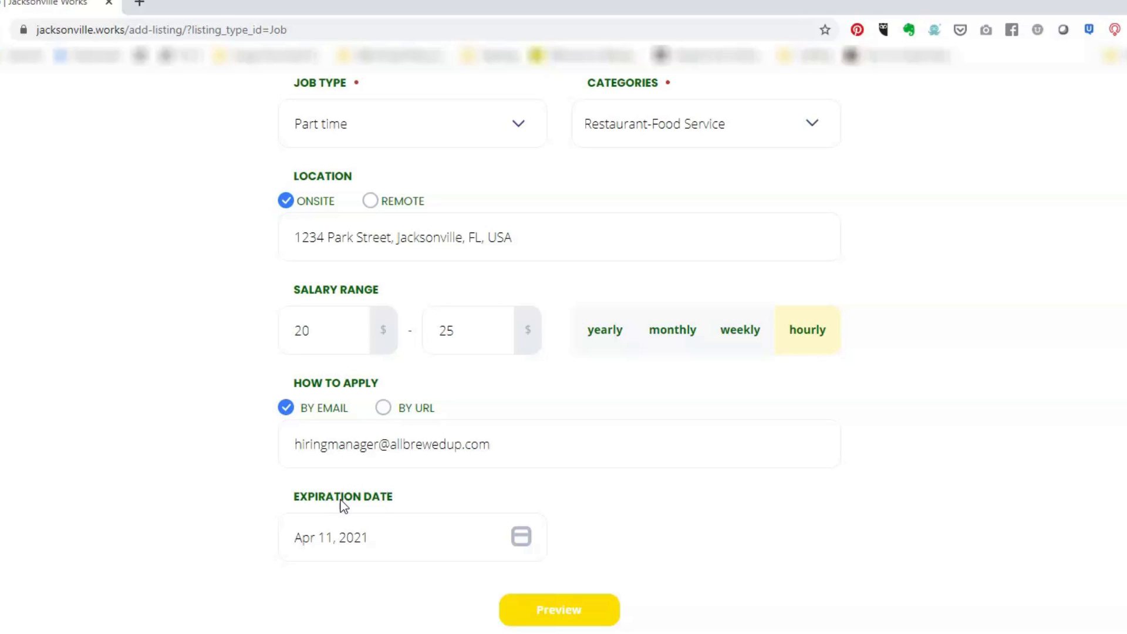
left_click(383, 409)
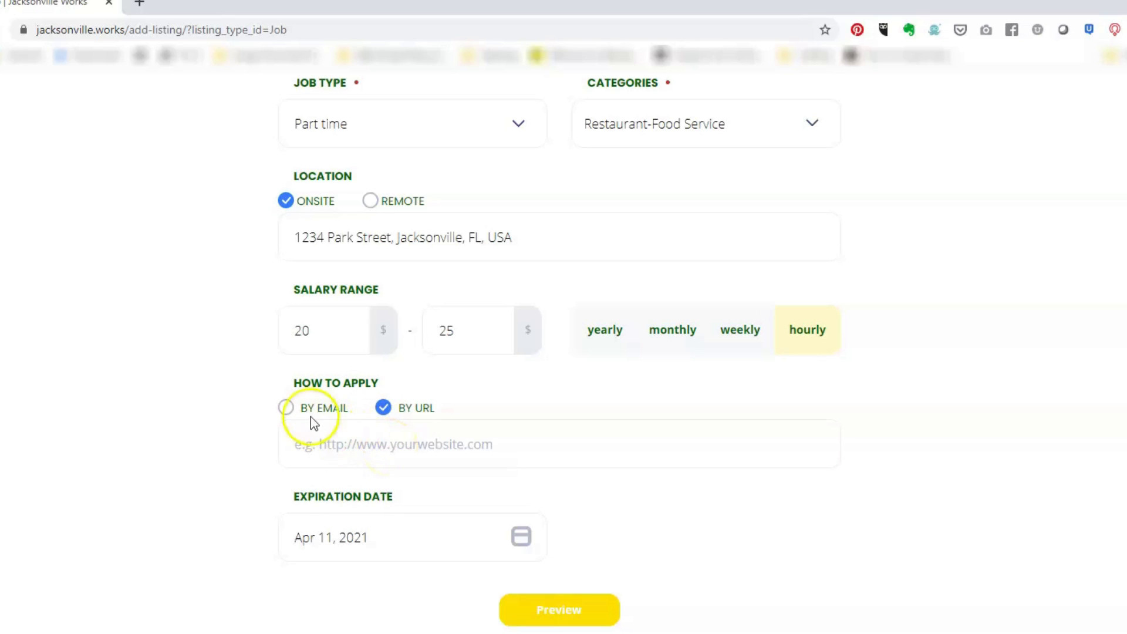
left_click(286, 408)
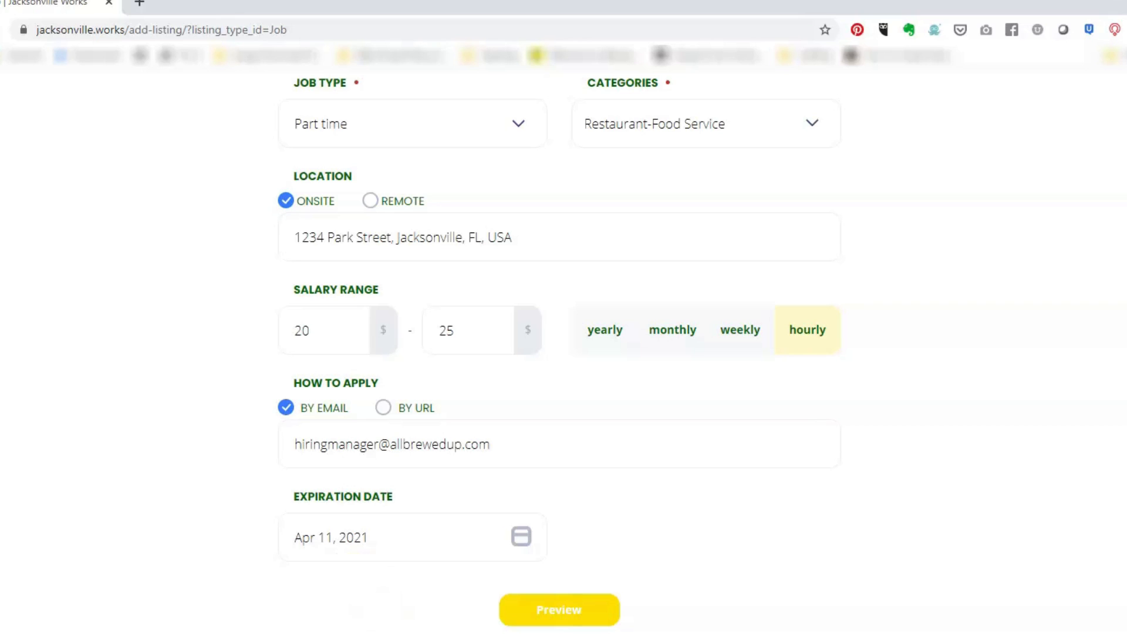
Preview the finished Barista posting and publish it.
left_click(573, 614)
scroll(564, 346, "down", 7)
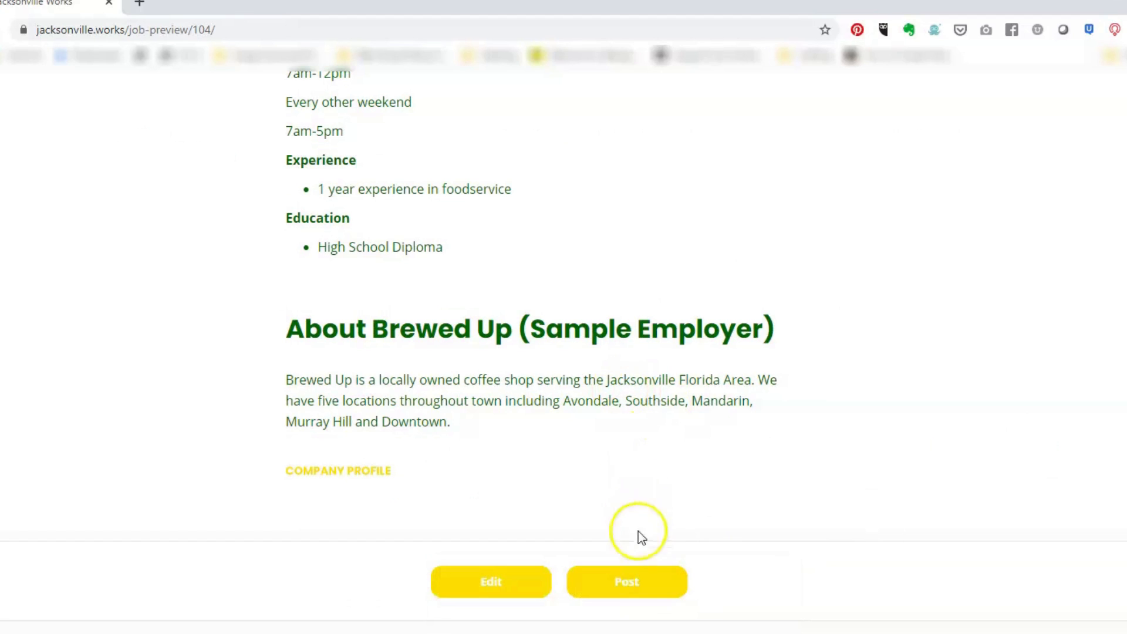
left_click(633, 584)
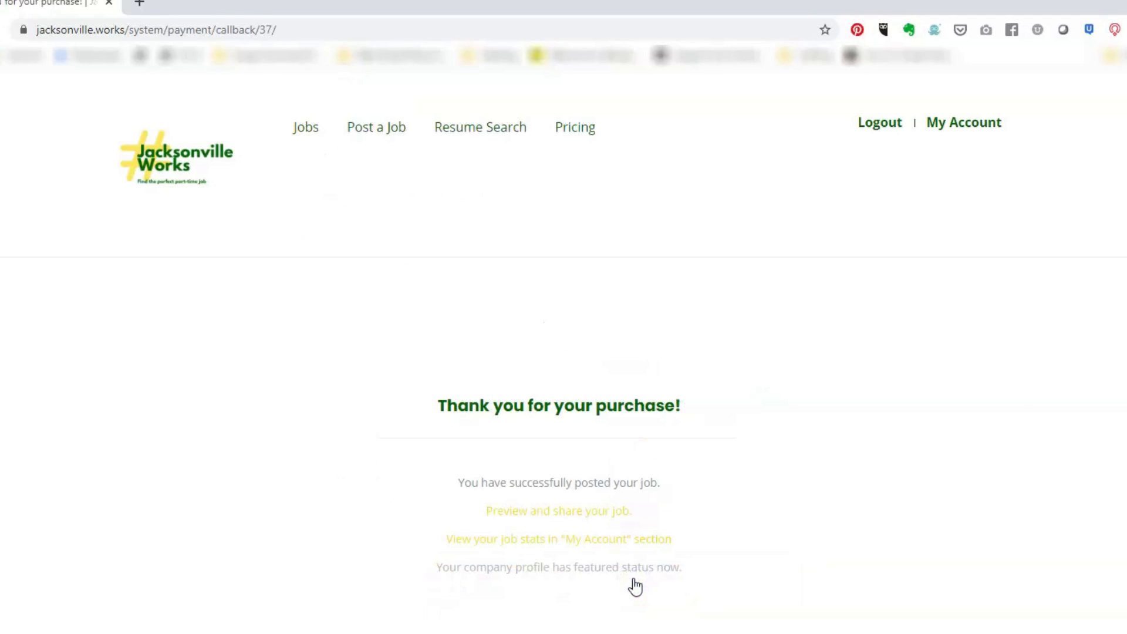